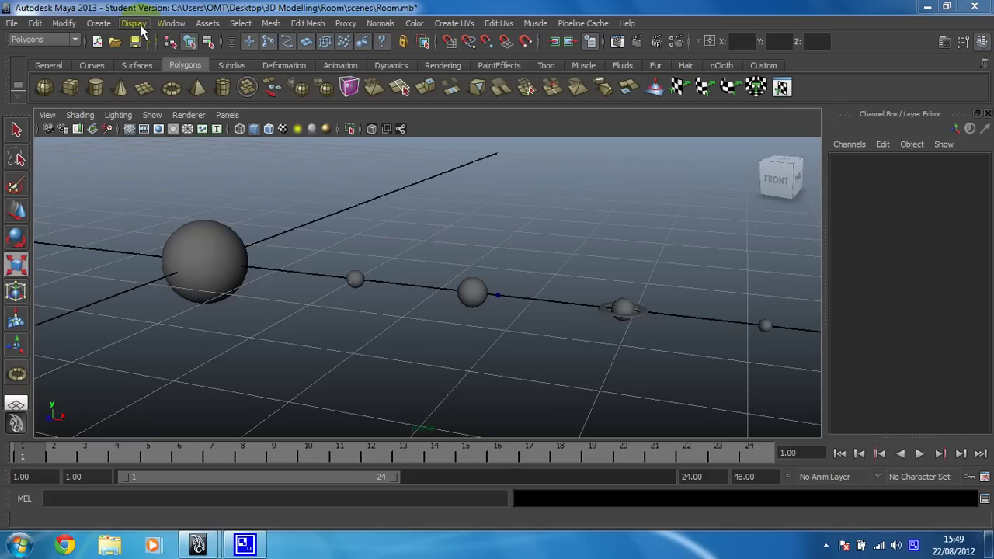
Open the Outliner from the Window menu and move it to the top-right corner
left_click(174, 24)
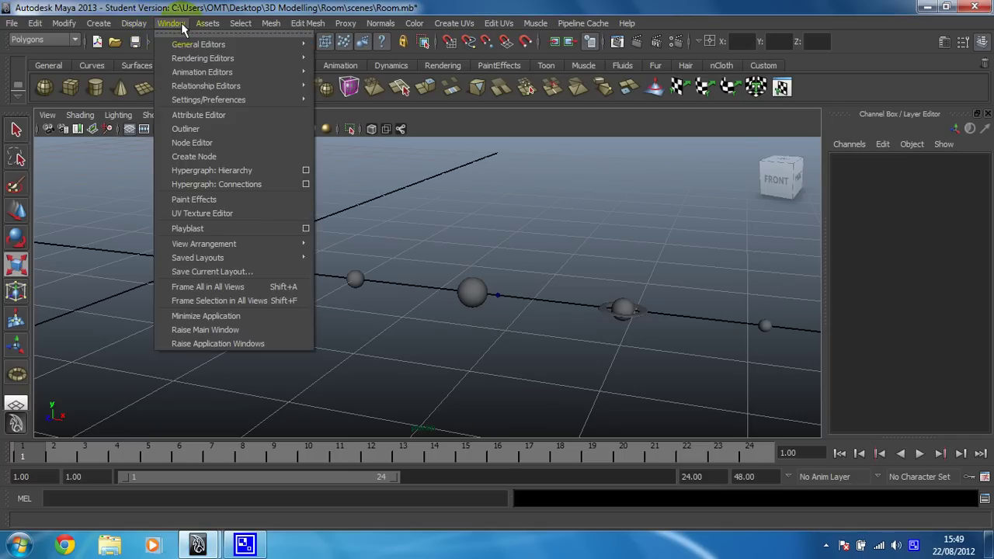
left_click(191, 127)
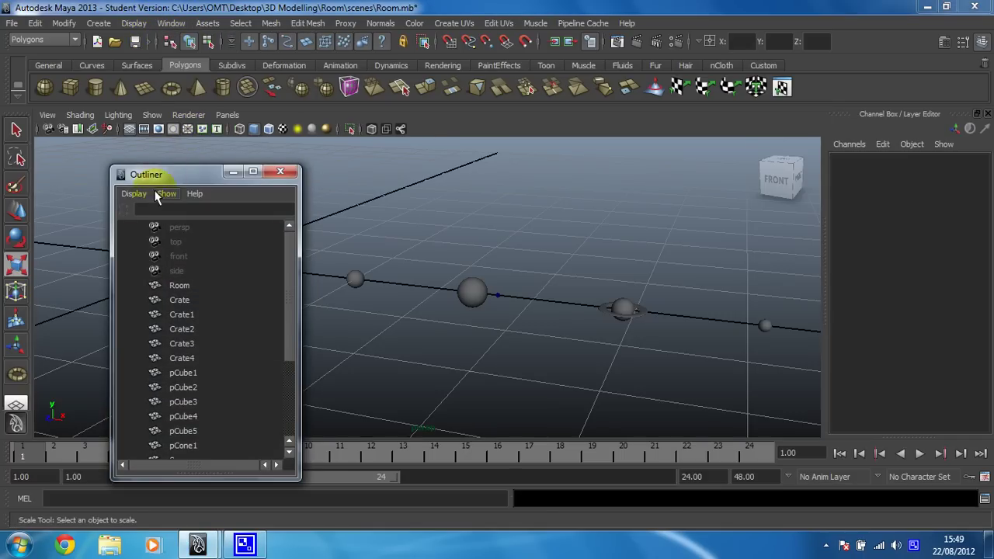
left_click_drag(182, 179, 853, 70)
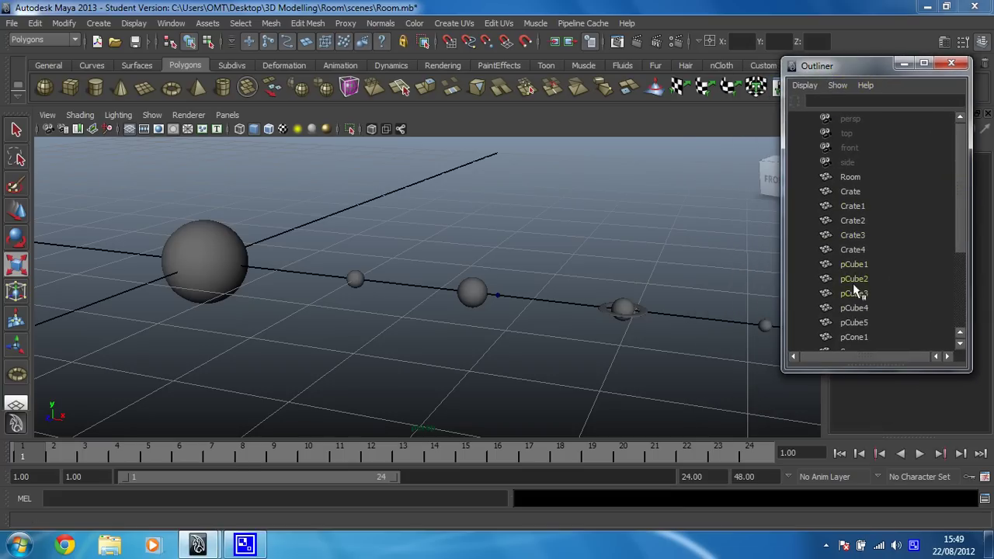
left_click_drag(964, 202, 954, 224)
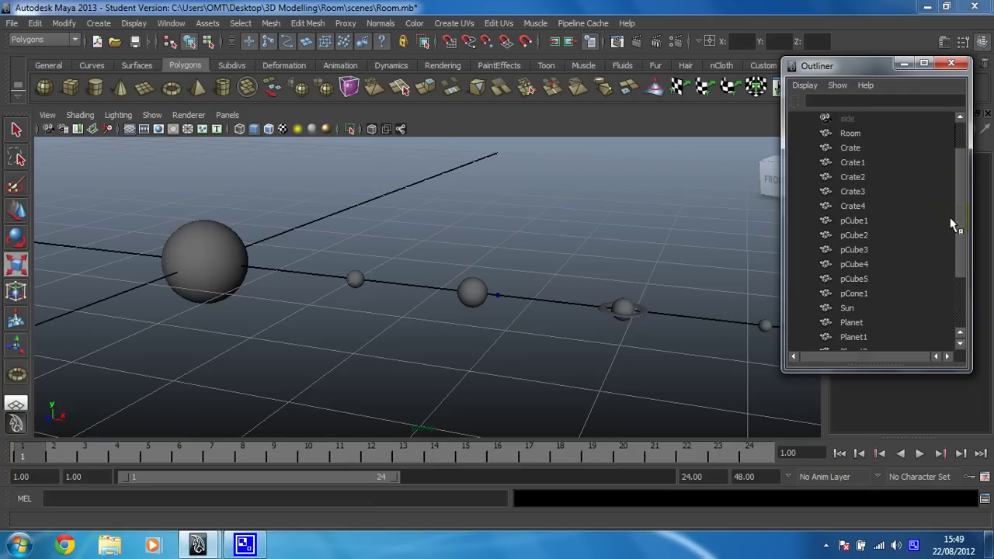
Select pCube1 through pCube5 and pCone1 in turn to identify each object
left_click(856, 221)
left_click(858, 234)
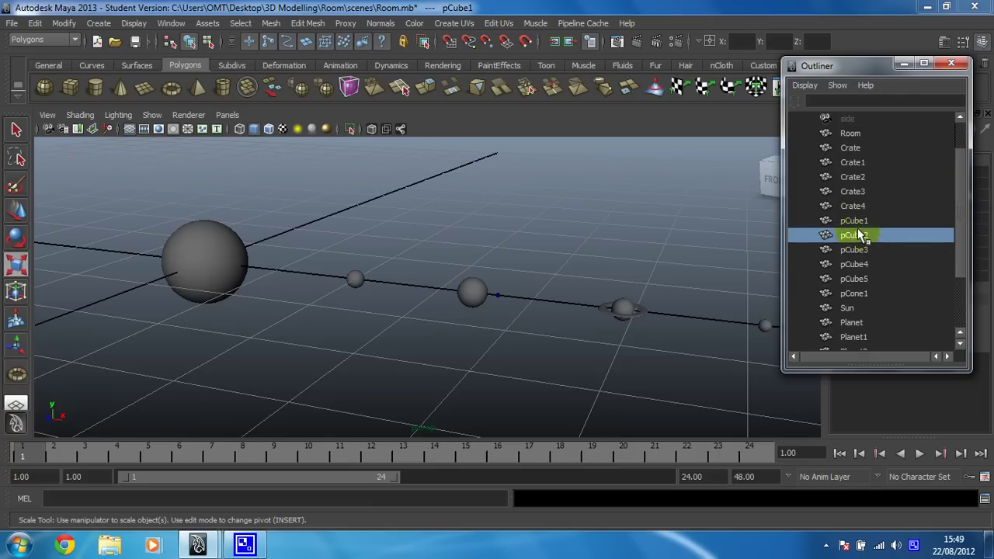
left_click(860, 249)
left_click(862, 265)
left_click(867, 280)
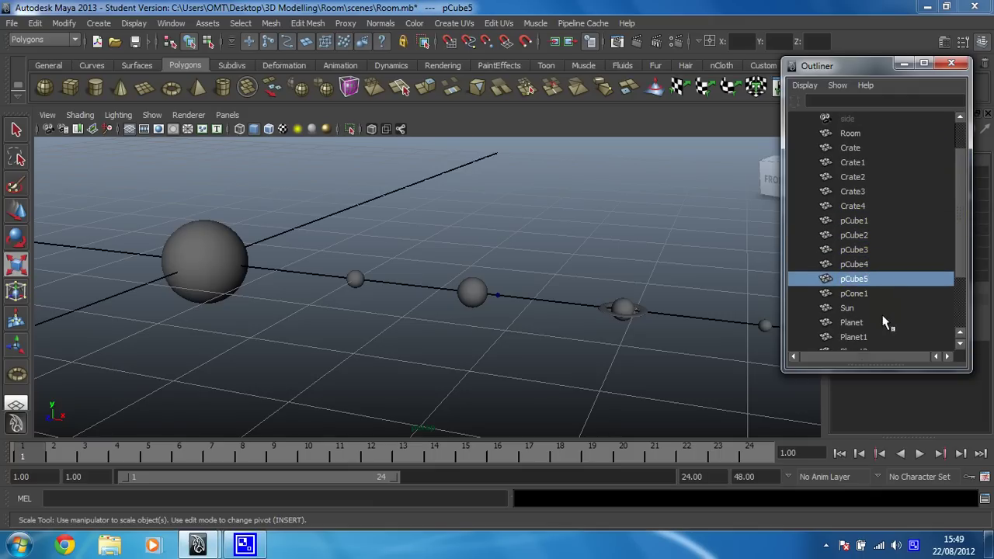
left_click(857, 292)
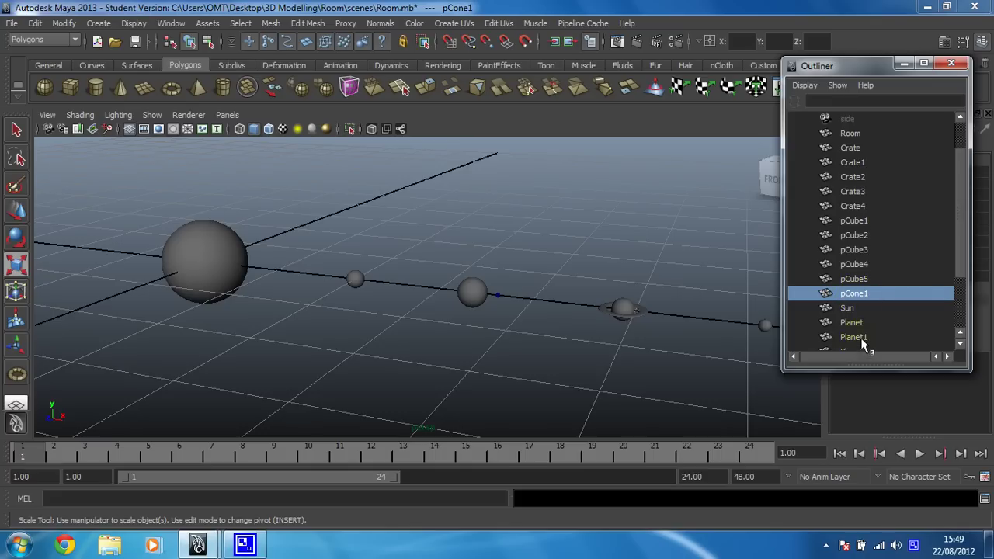
Rename pCone1 to Projector, pCube1 to Pillar and pCube2 to Pillar1
double_click(854, 293)
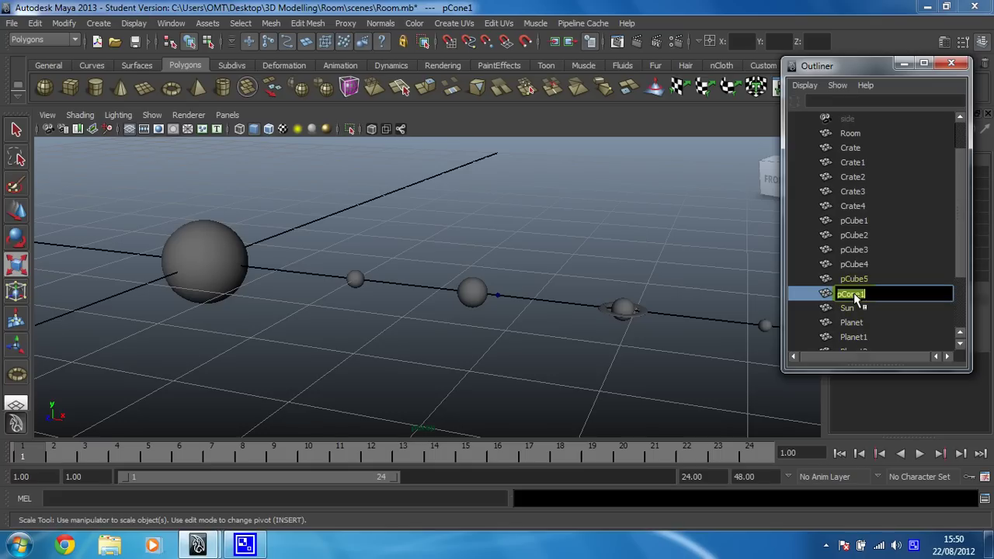
type("Projector")
key("Return")
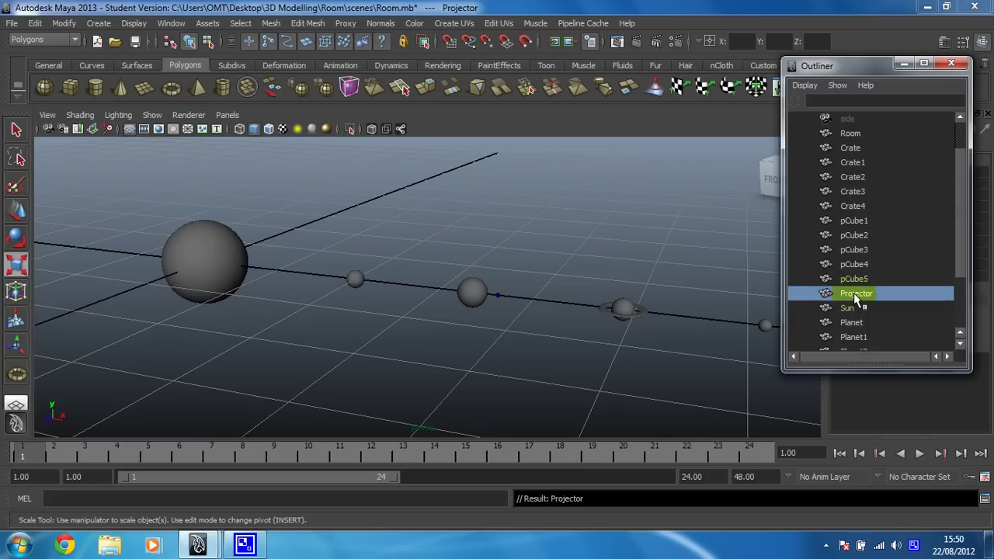
double_click(852, 221)
type("Pill")
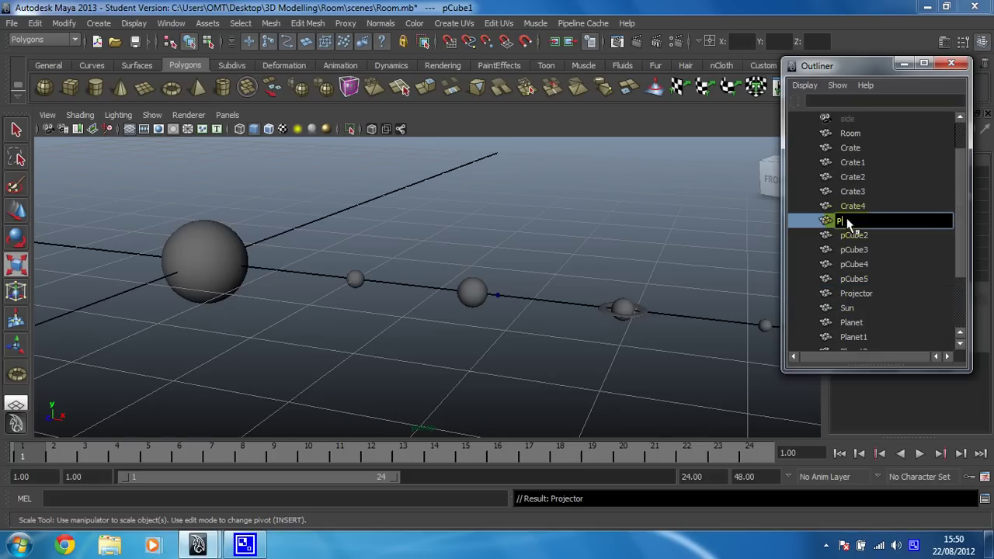
type("ar")
key("Return")
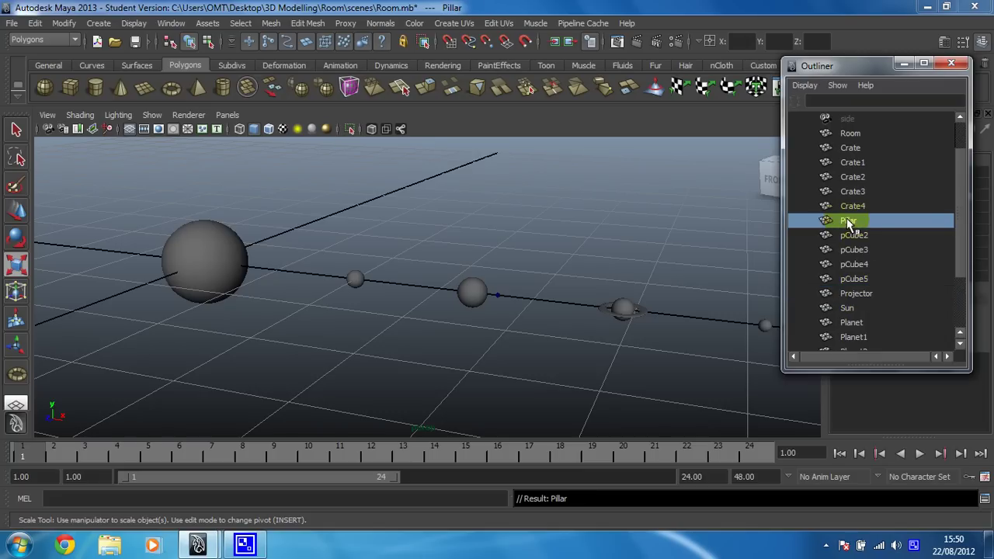
double_click(856, 236)
type("Pilla")
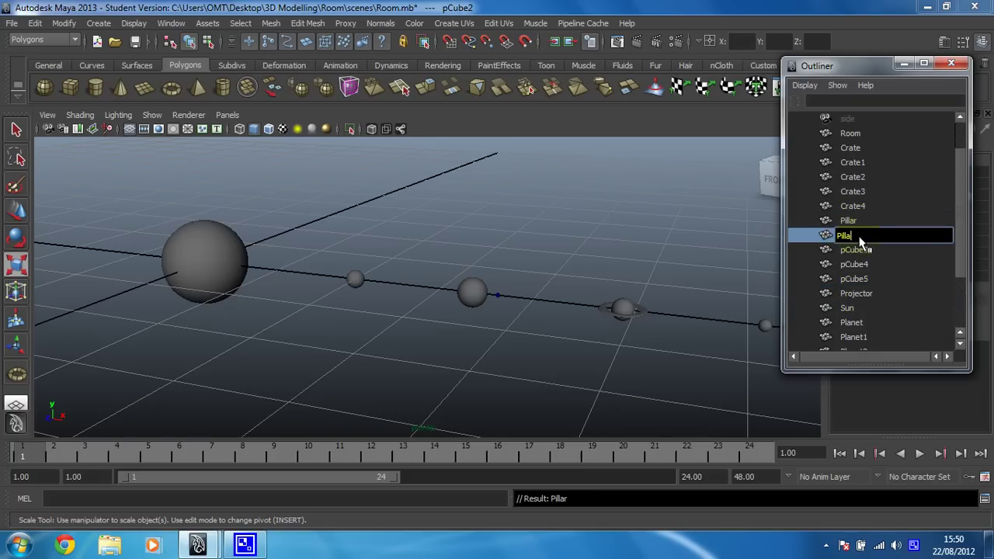
type("r")
key("Return")
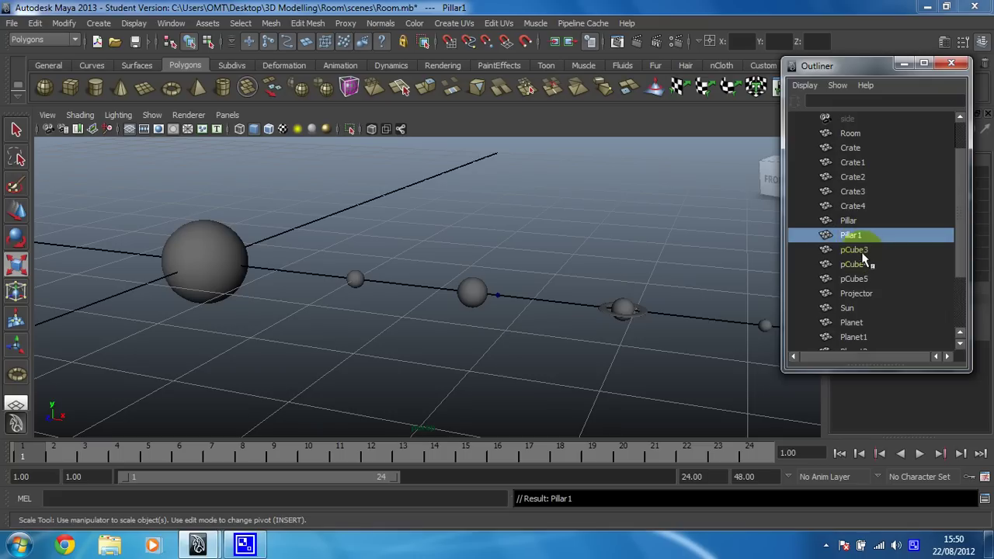
Rename pCube3, pCube4 and pCube5 to Pillar2, Pillar3 and Pillar4
double_click(859, 250)
type("Pi")
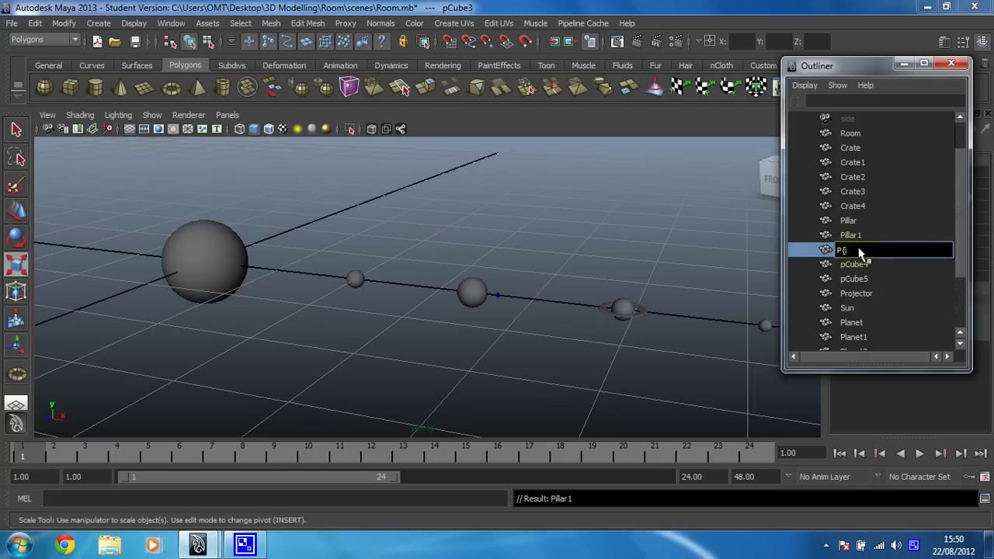
type("llar")
key("Return")
double_click(857, 264)
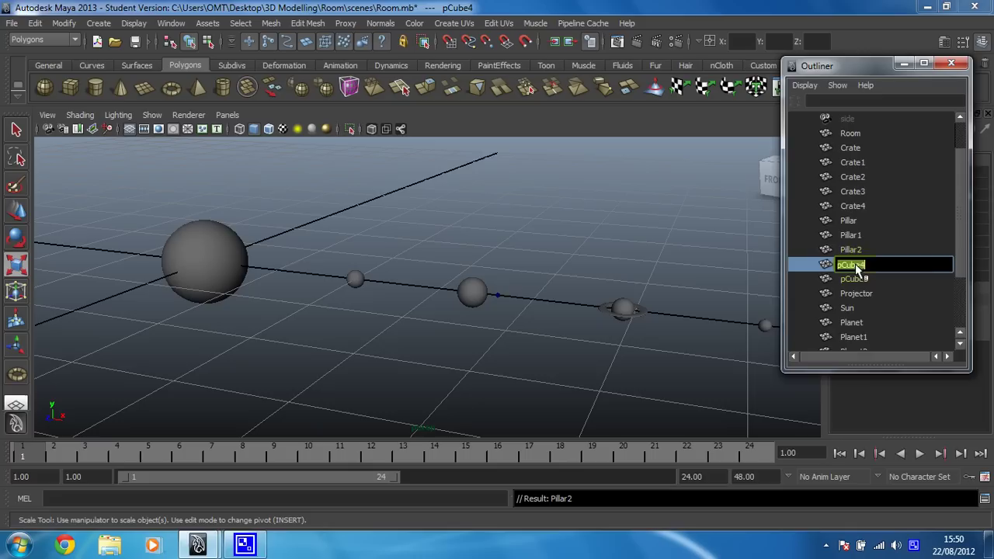
type("Pillar3")
key("Return")
double_click(863, 280)
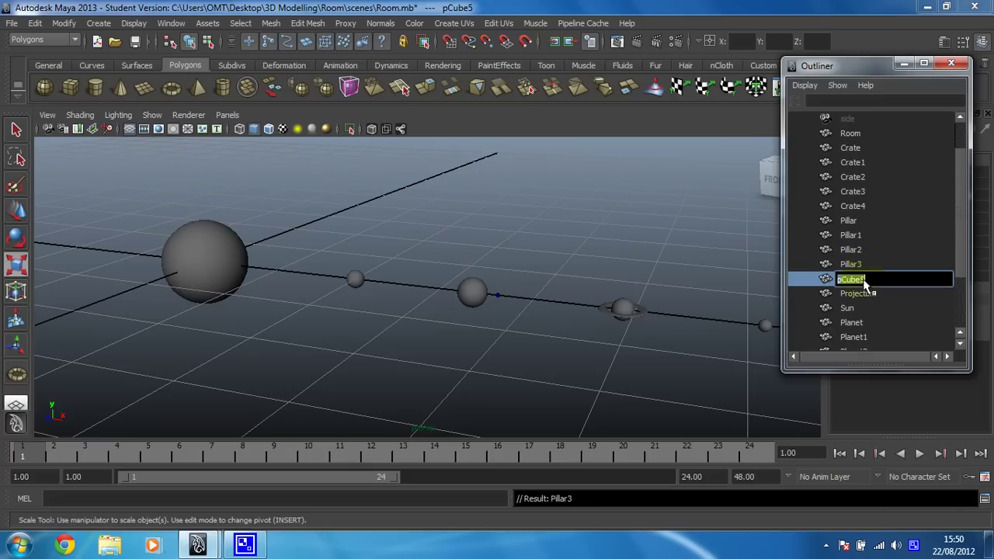
type("Pillar4")
key("Return")
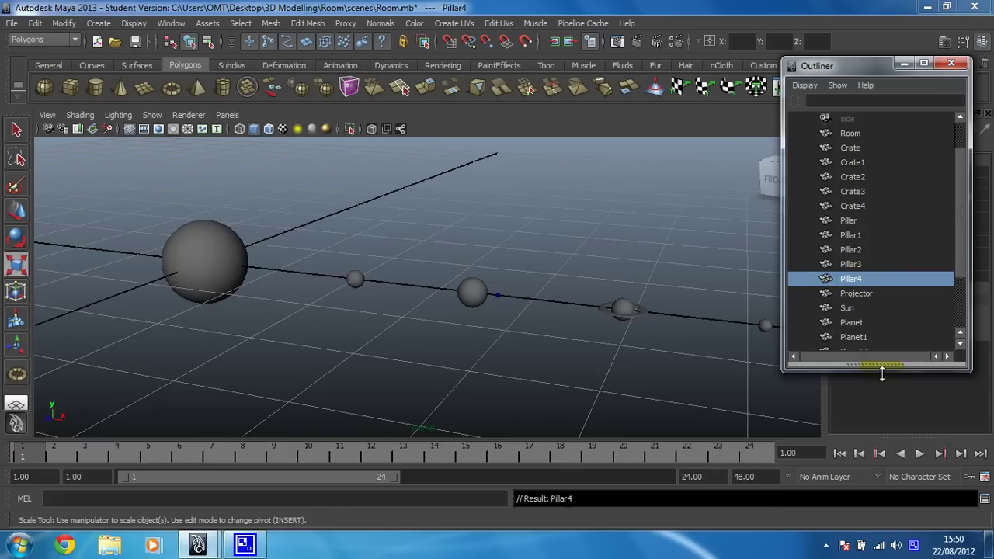
Stretch the Outliner taller, scroll down the list, and select Sun and Planet
left_click_drag(879, 372, 893, 477)
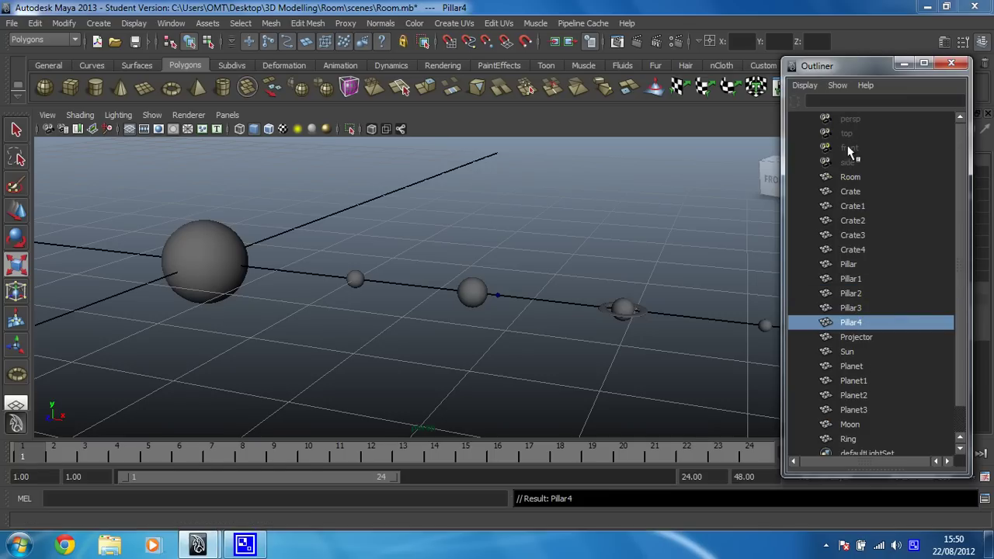
scroll(868, 201, "down", 1)
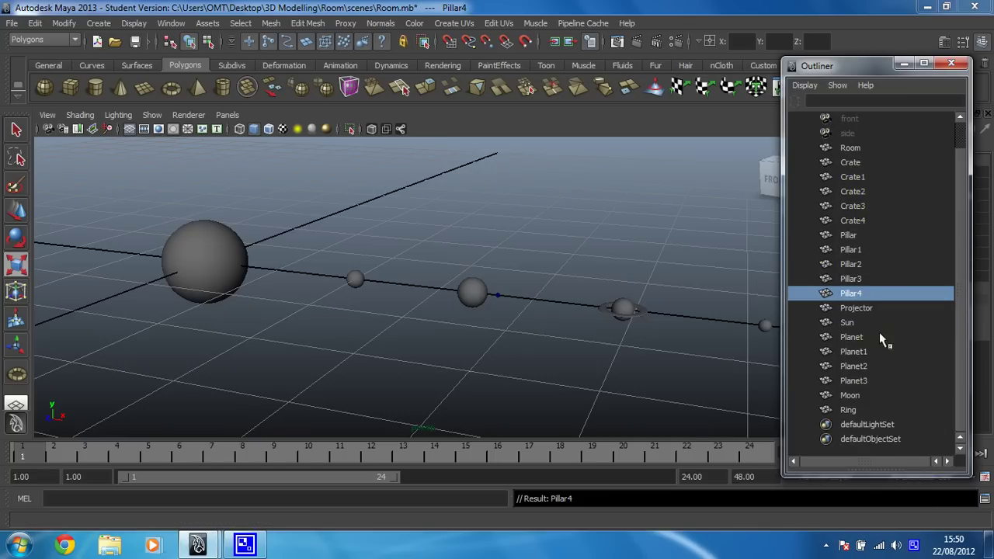
left_click(852, 321)
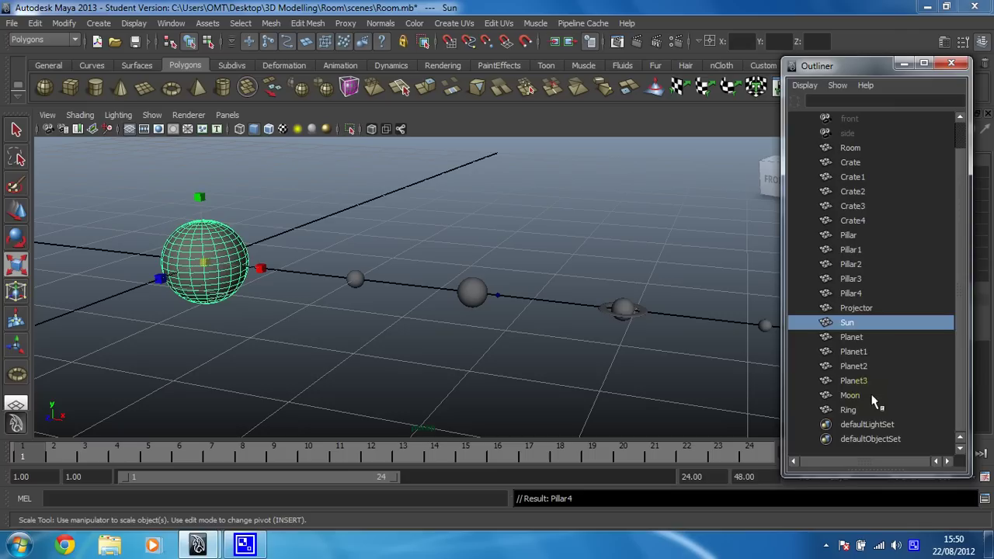
left_click(851, 337)
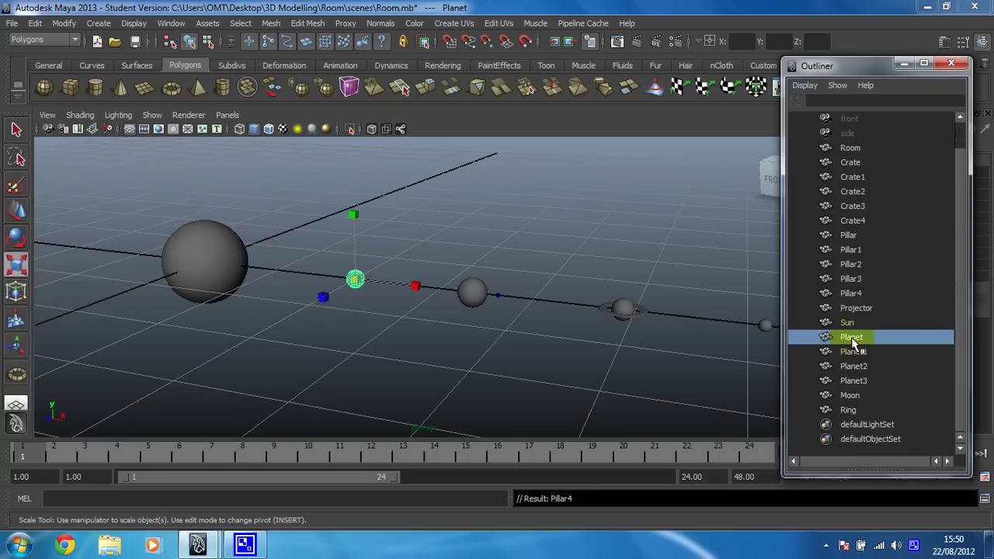
Drag the Planet entry onto Sun so it nests as Sun's child
middle_click_drag(852, 340, 850, 324)
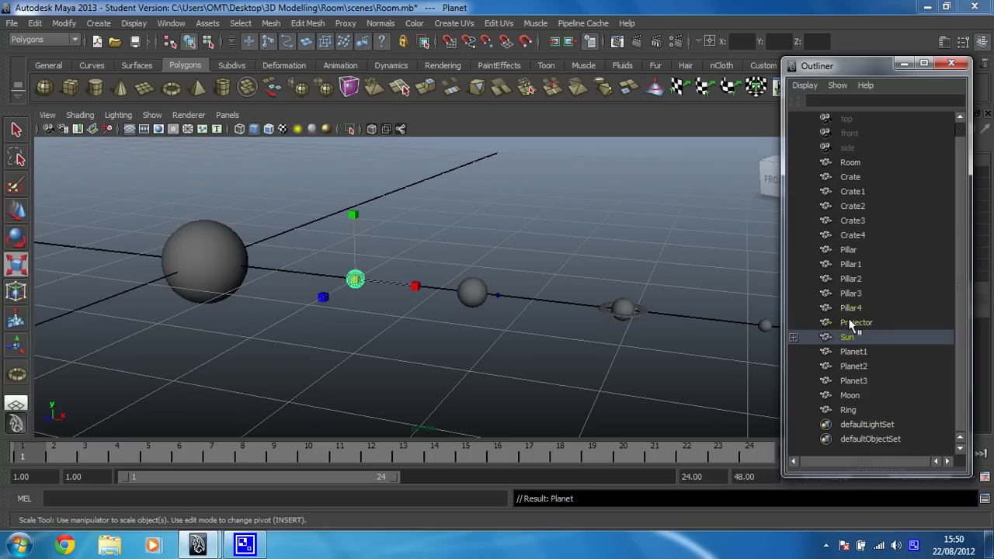
left_click(794, 340)
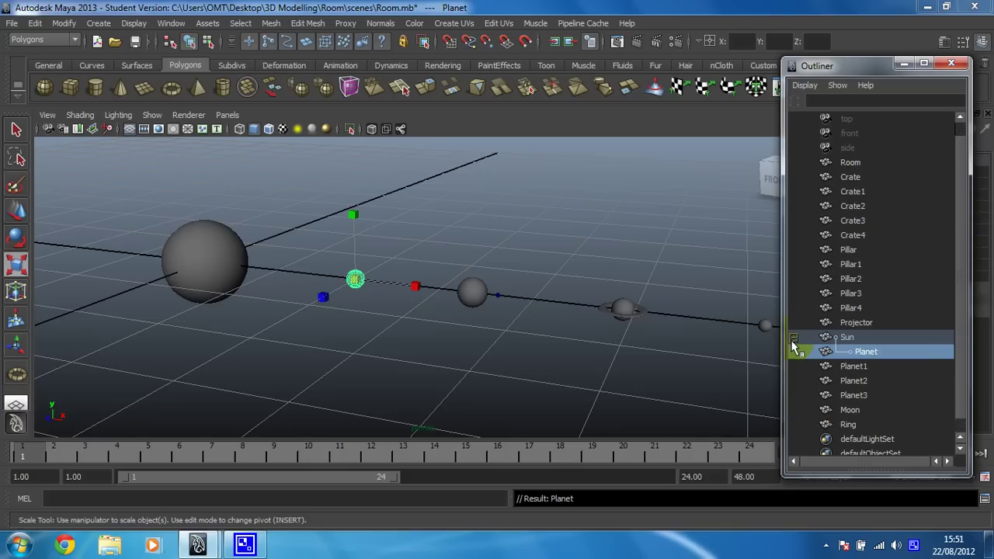
mouse_move(837, 339)
middle_mouse_down()
mouse_move(876, 355)
mouse_move(851, 348)
mouse_move(872, 344)
mouse_move(846, 341)
middle_mouse_up()
left_click(854, 338)
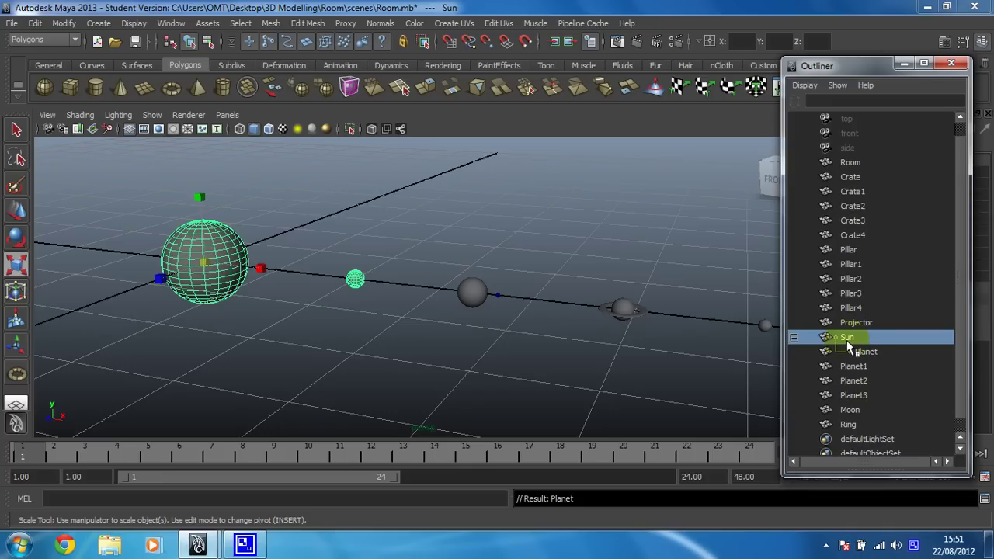
Select Planet1, then Sun, and press P to parent Planet1 under Sun
middle_click_drag(849, 346, 849, 348)
left_click(852, 365)
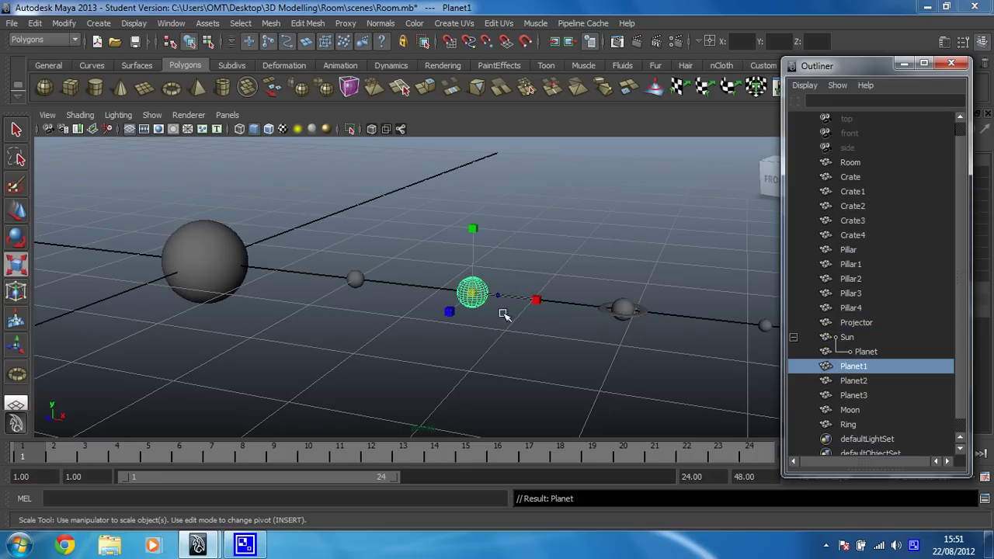
left_click(519, 236)
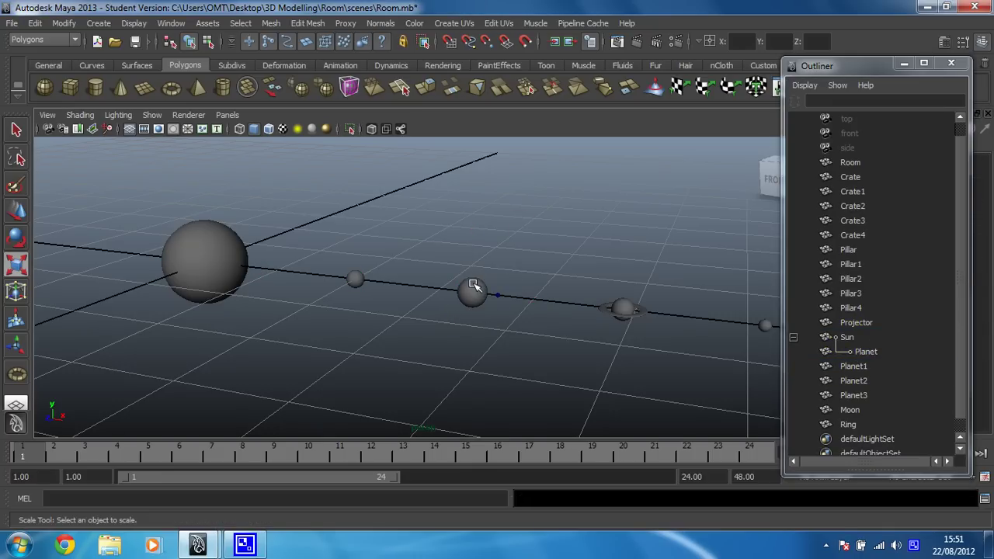
left_click(474, 287)
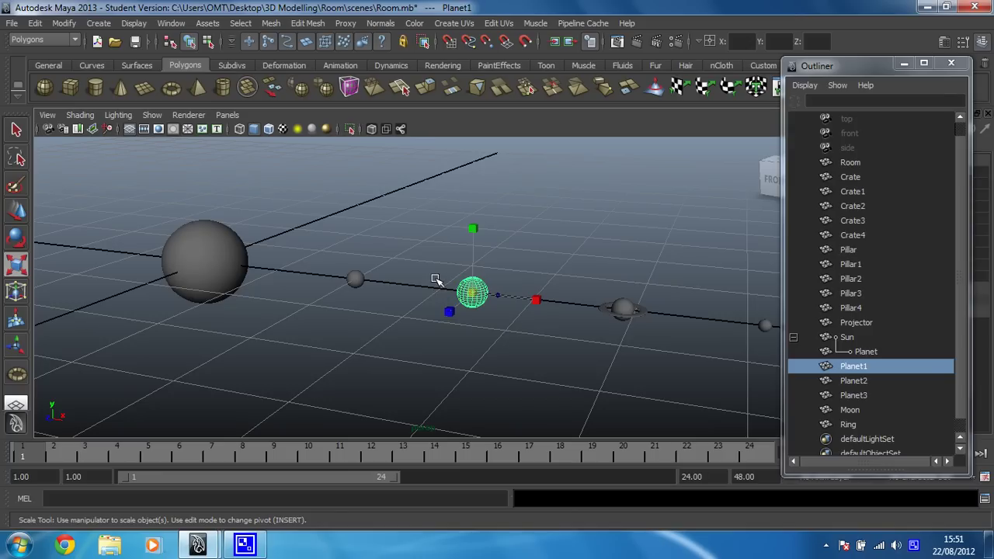
left_click(193, 249, "shift")
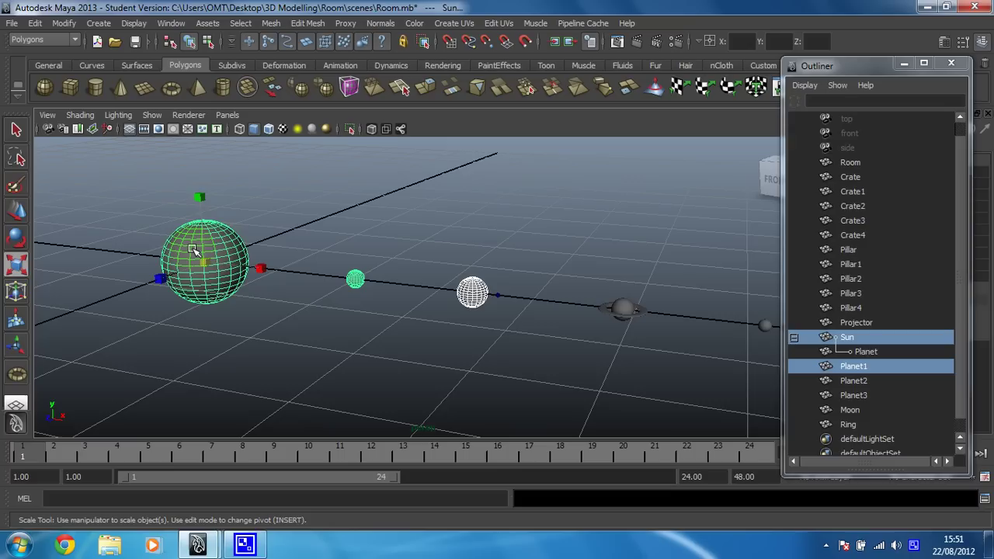
left_click(444, 306)
left_click(470, 291)
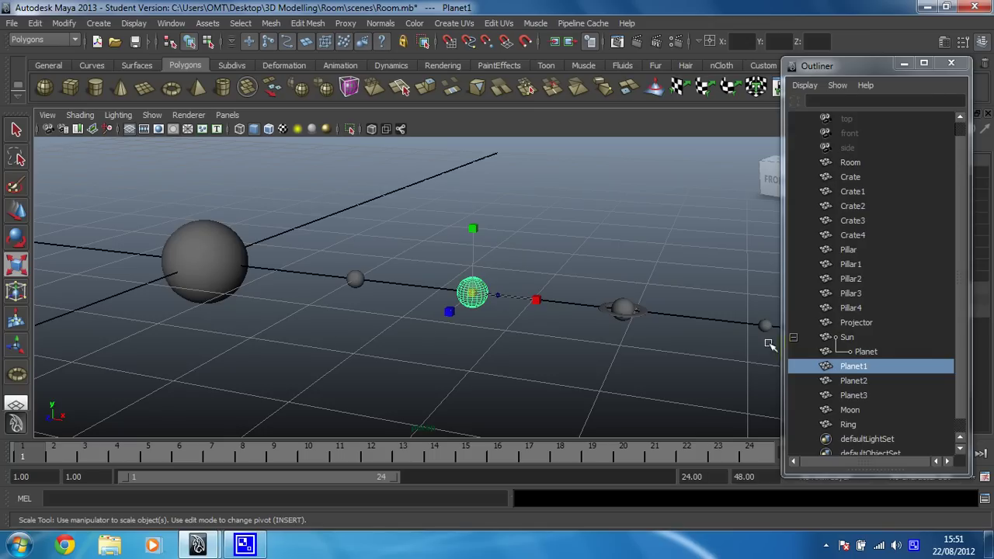
left_click(846, 340, "ctrl")
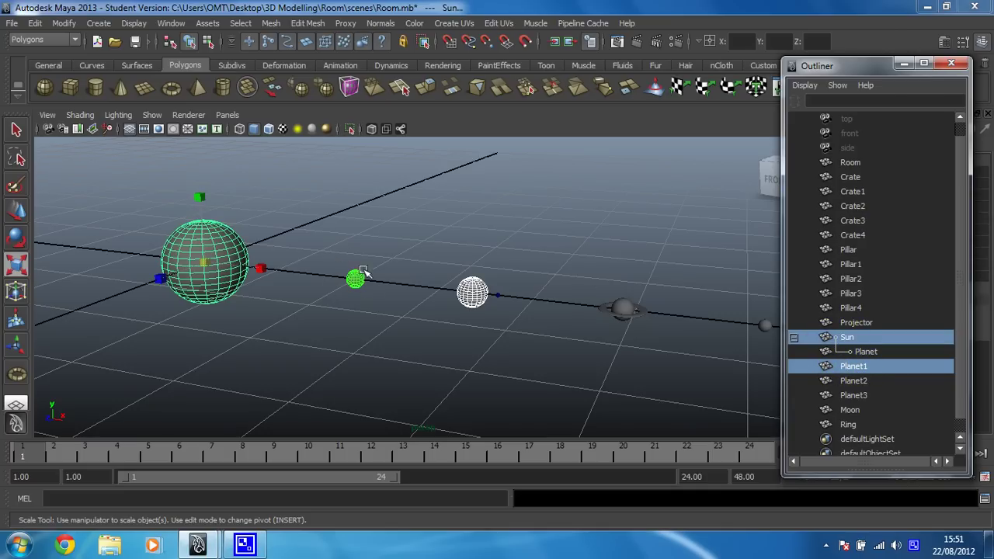
middle_click_drag(834, 375, 800, 351)
key("p")
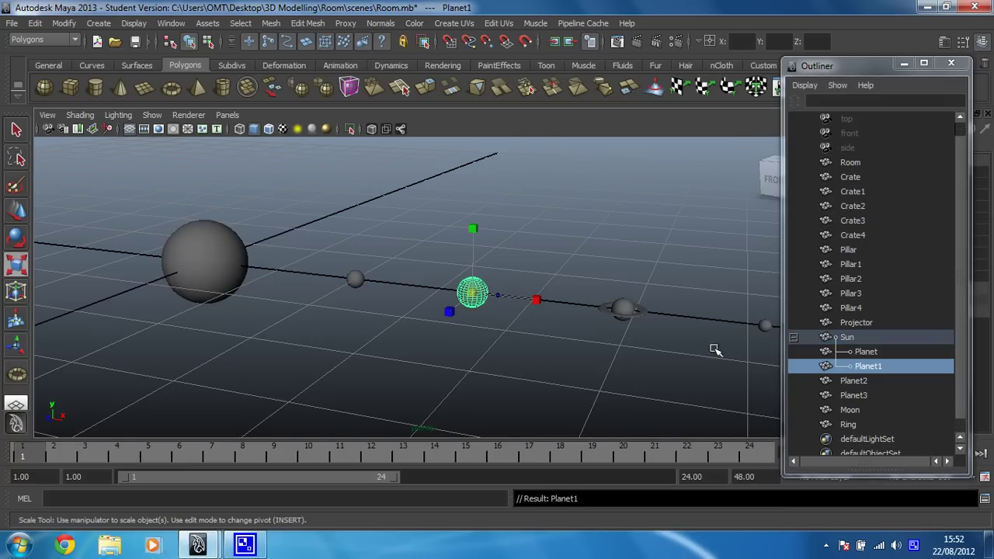
middle_click_drag(818, 351, 848, 338)
left_click(849, 338)
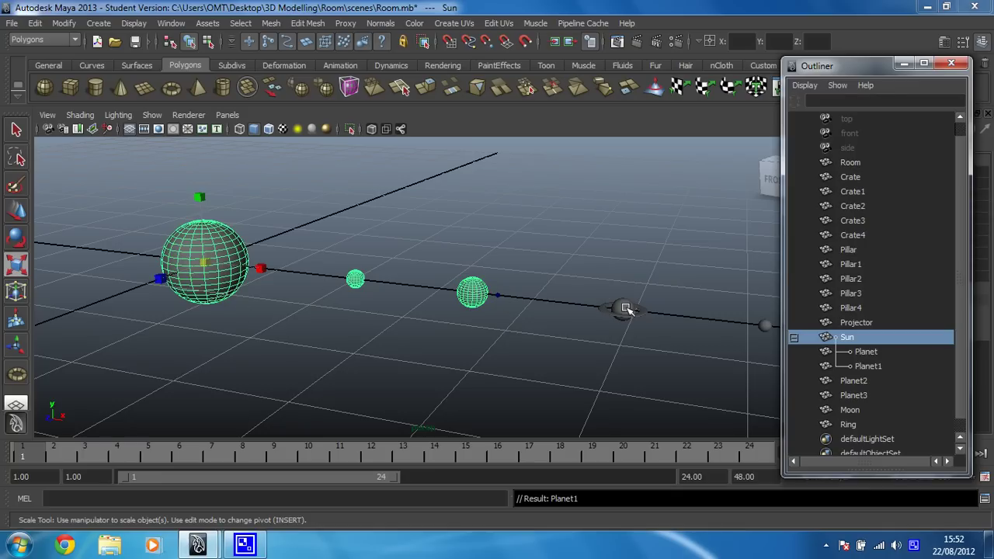
middle_click_drag(843, 337, 865, 367)
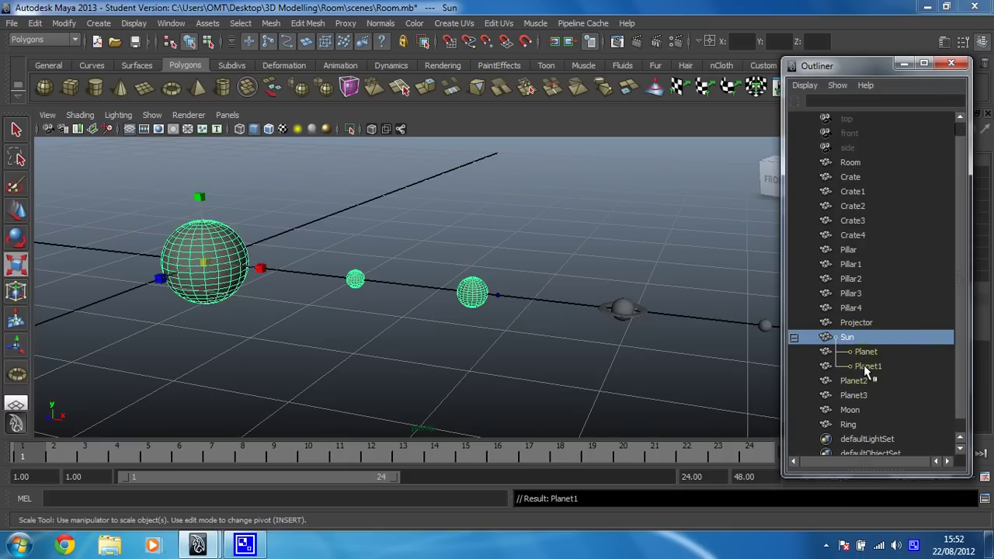